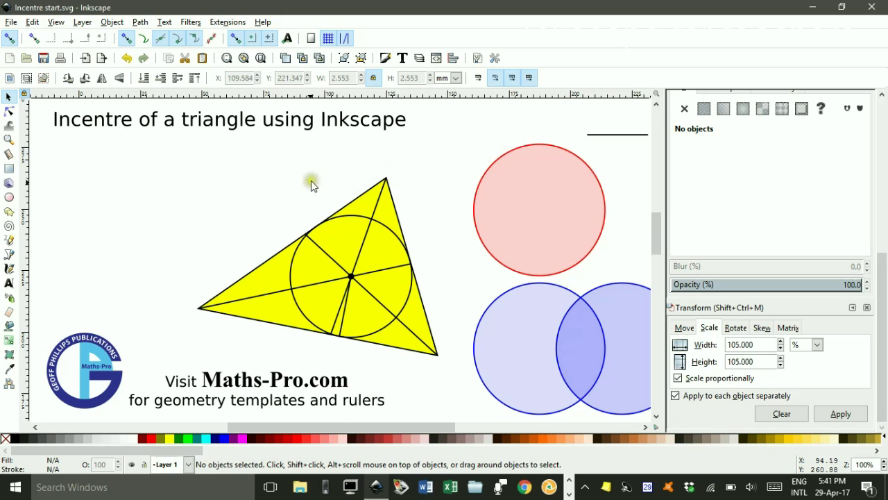
Delete the incircle, the incentre-to-side line, the three angle bisectors and the incentre dot.
{"action": "left_click", "coordinate": [351, 215]}
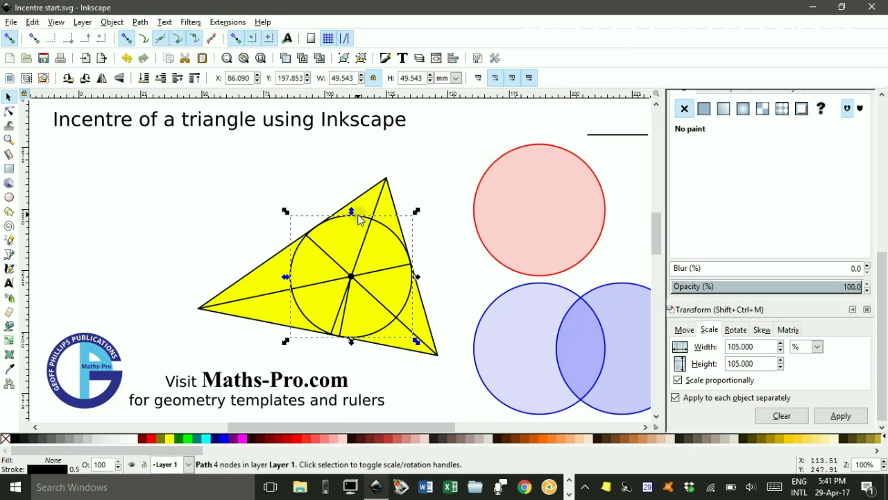
{"action": "key", "text": "Delete"}
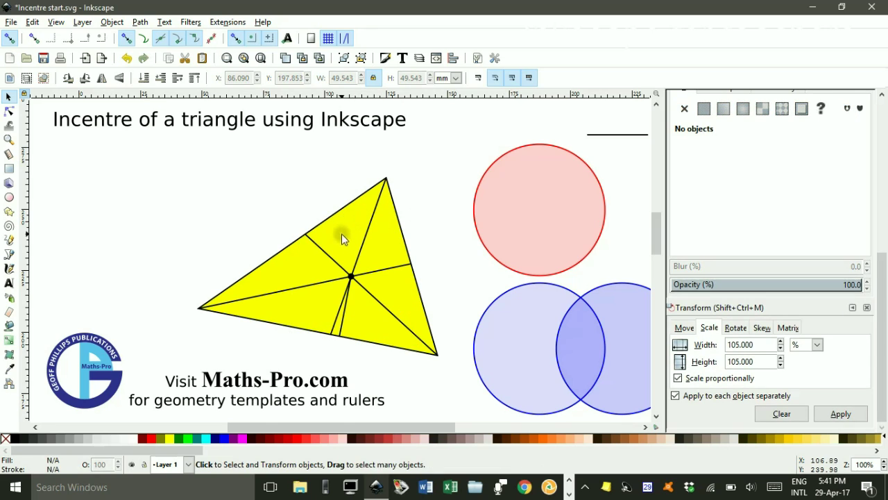
{"action": "left_click", "coordinate": [340, 315]}
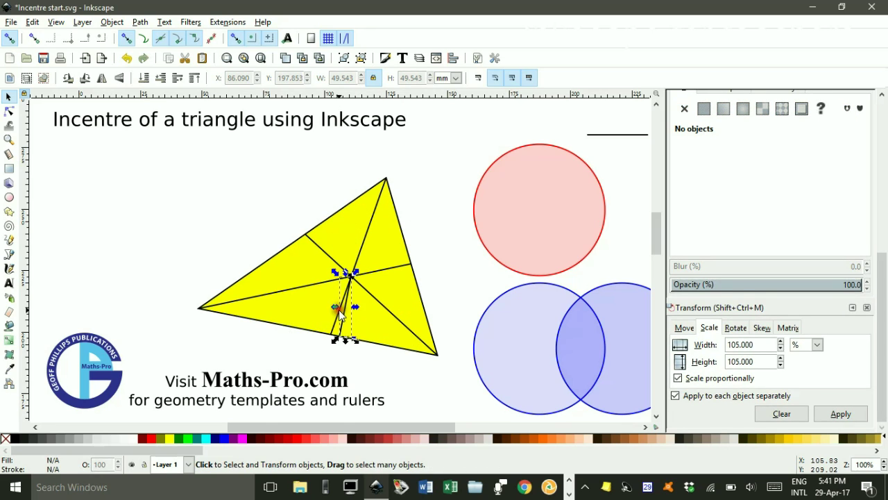
{"action": "key", "text": "Delete"}
{"action": "left_click", "coordinate": [344, 301]}
{"action": "key", "text": "Delete"}
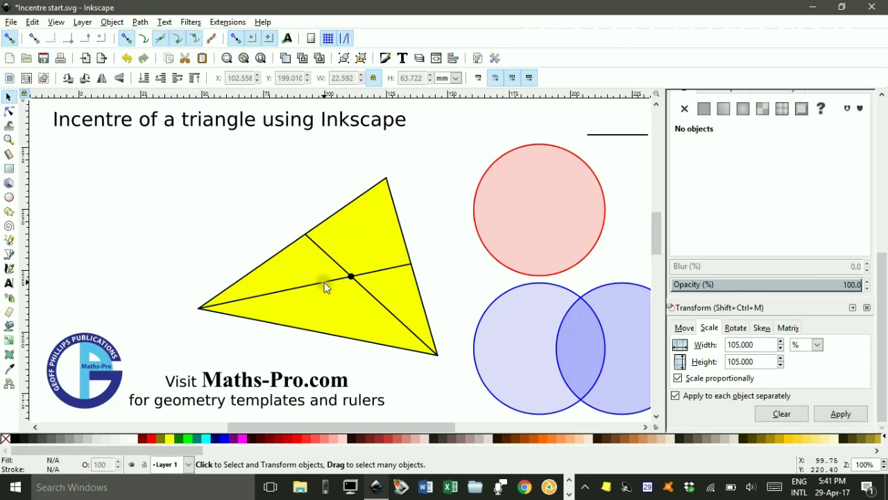
{"action": "left_click", "coordinate": [324, 282]}
{"action": "key", "text": "Delete"}
{"action": "left_click", "coordinate": [329, 254]}
{"action": "key", "text": "Delete"}
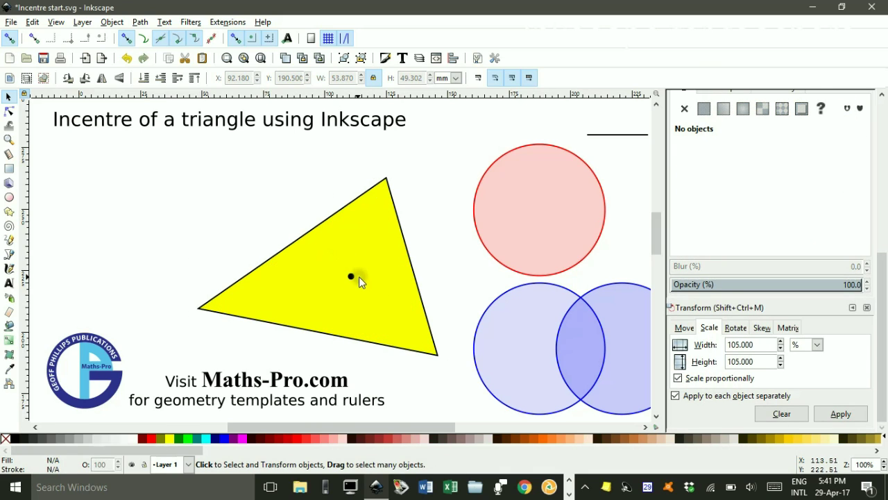
{"action": "left_click", "coordinate": [351, 276]}
{"action": "key", "text": "Delete"}
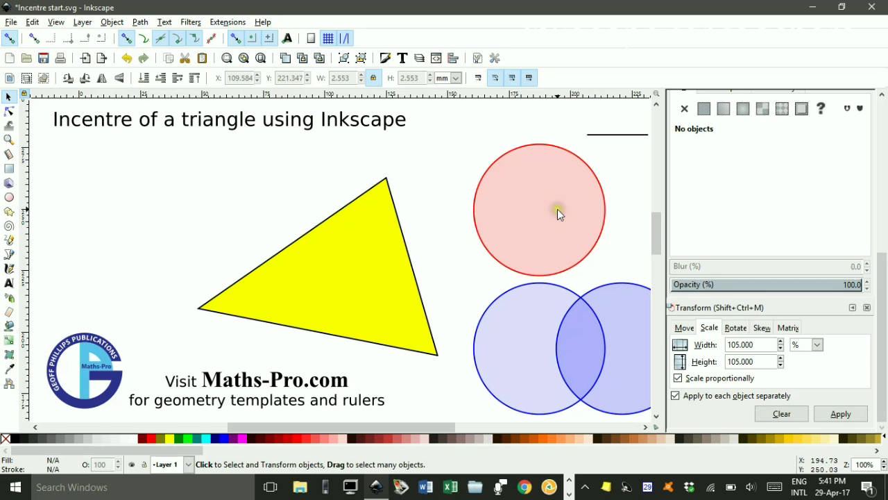
Move the red circle from the right side of the canvas to the left of the triangle.
{"action": "left_click_drag", "start_coordinate": [559, 211], "coordinate": [532, 204]}
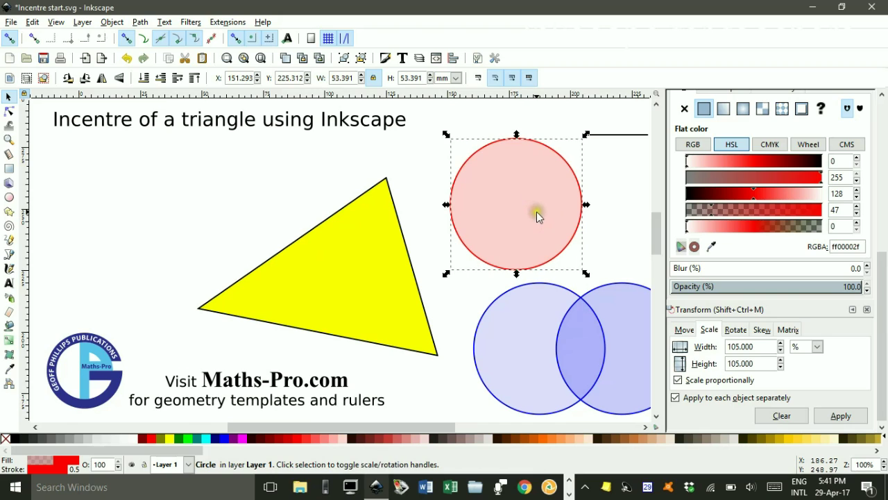
{"action": "left_click", "coordinate": [536, 209]}
{"action": "left_click", "coordinate": [522, 205]}
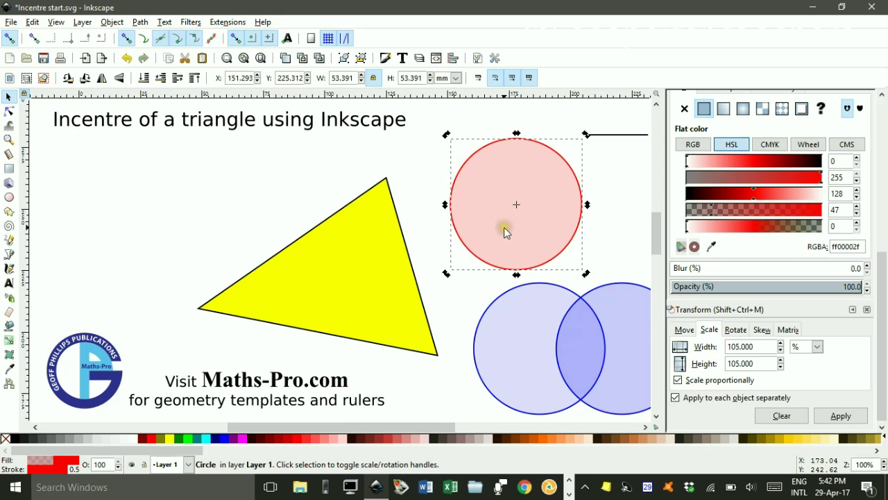
{"action": "left_click", "coordinate": [505, 229]}
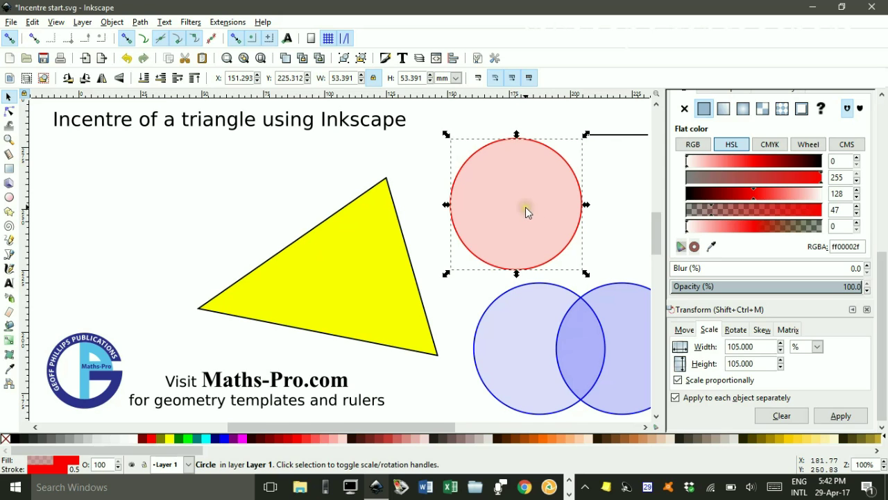
{"action": "left_click_drag", "start_coordinate": [525, 206], "coordinate": [145, 211]}
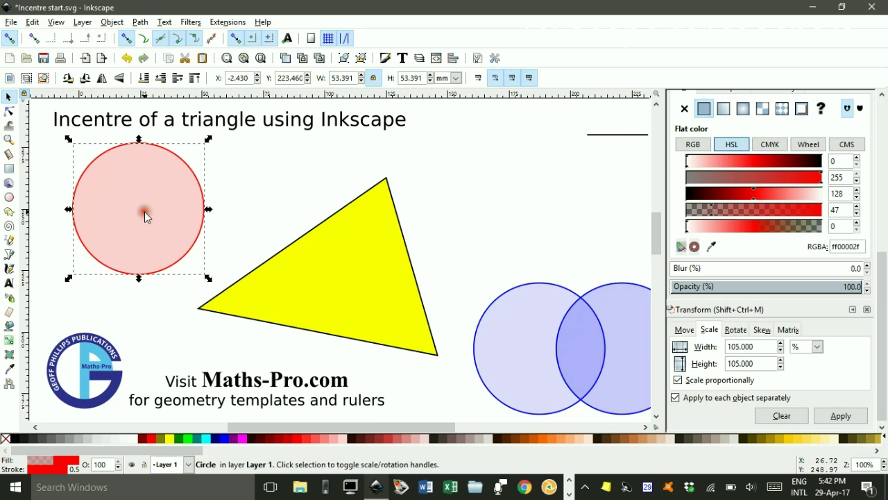
Turn on snapping to path intersections, smooth nodes, object centres and rotation centres.
{"action": "left_click", "coordinate": [8, 39]}
{"action": "left_click", "coordinate": [159, 40]}
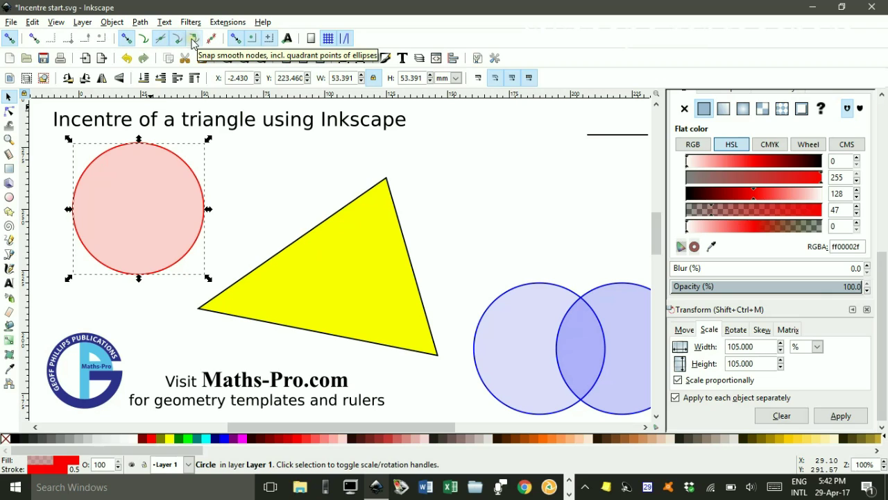
{"action": "left_click", "coordinate": [193, 39]}
{"action": "left_click", "coordinate": [251, 40]}
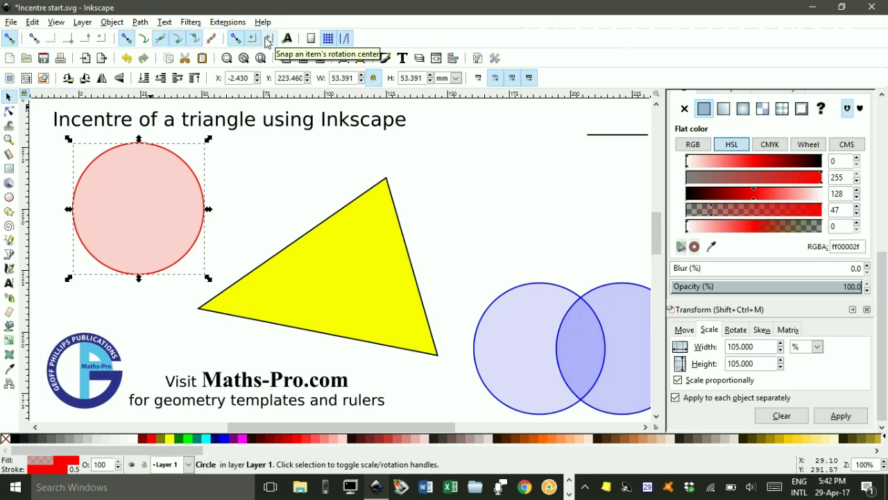
{"action": "left_click", "coordinate": [268, 40]}
Snap the red circle's centre to the left vertex, and each blue circle's centre to its crossings with the two sides.
{"action": "left_click_drag", "start_coordinate": [141, 208], "coordinate": [197, 300]}
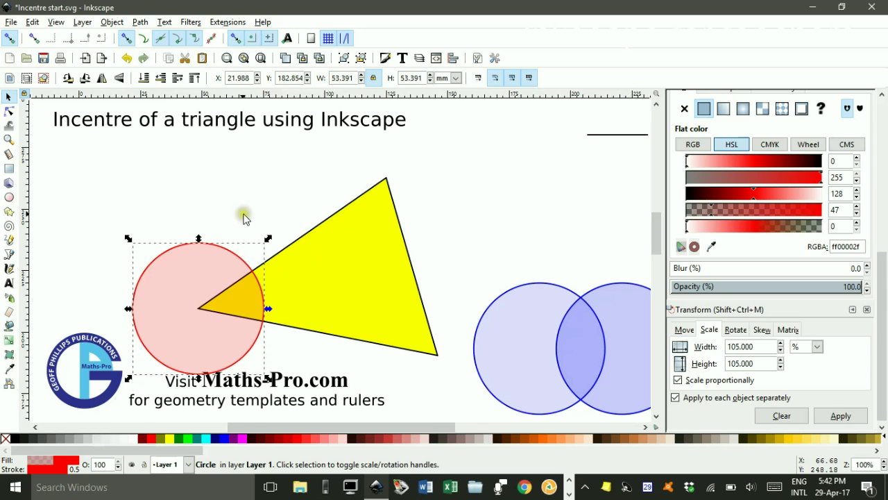
{"action": "left_click", "coordinate": [236, 190]}
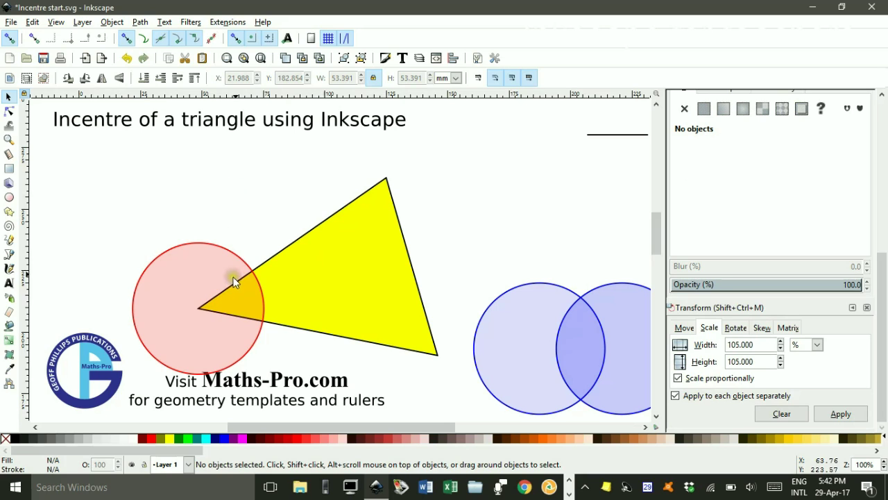
{"action": "left_click_drag", "start_coordinate": [528, 348], "coordinate": [252, 269]}
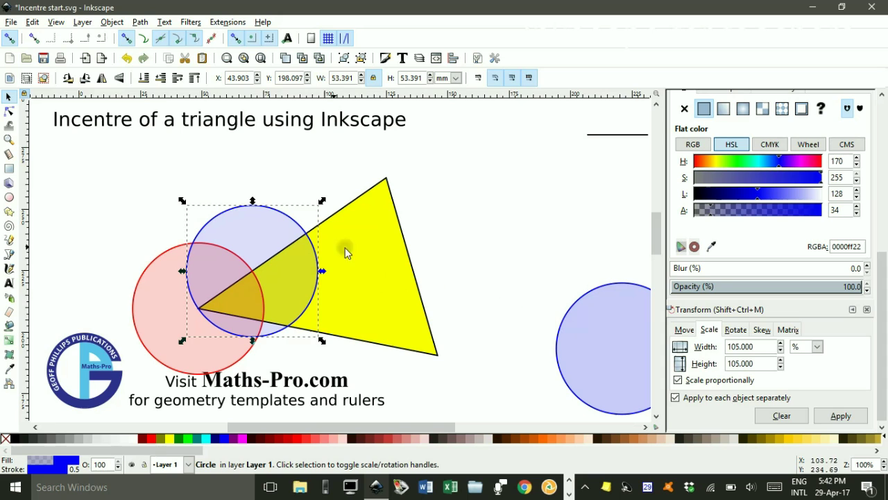
{"action": "left_click_drag", "start_coordinate": [617, 346], "coordinate": [262, 319]}
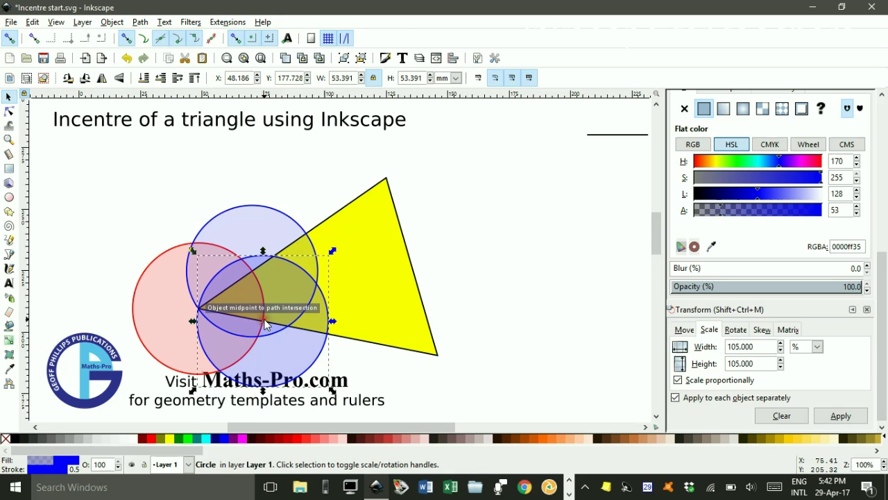
{"action": "left_click", "coordinate": [493, 297]}
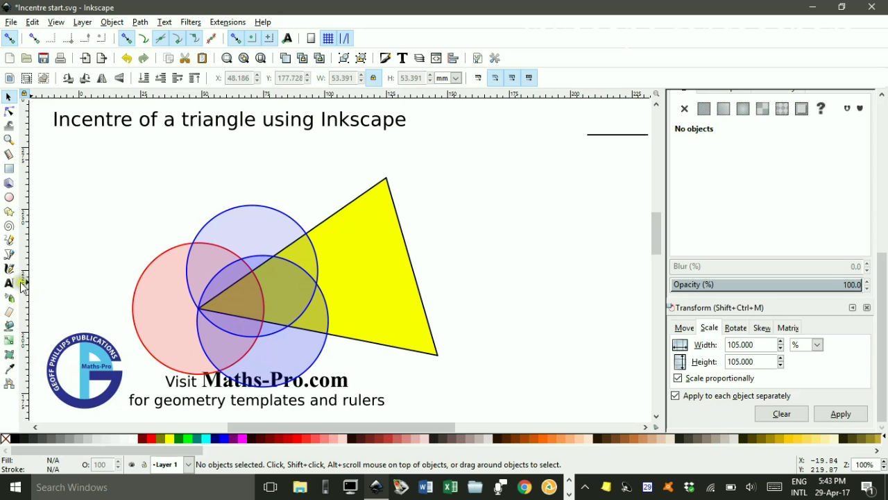
Draw a line from the left vertex through the blue circles' crossing and stretch it to the right side.
{"action": "left_click", "coordinate": [9, 255]}
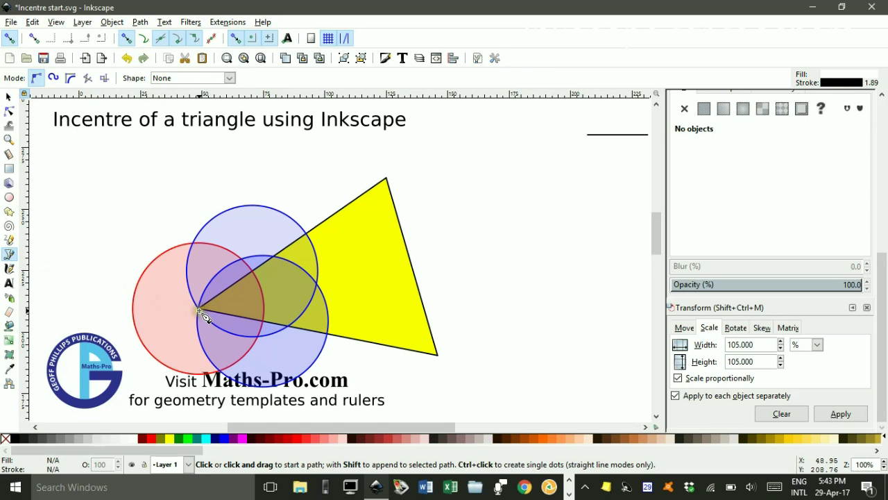
{"action": "left_click", "coordinate": [199, 309]}
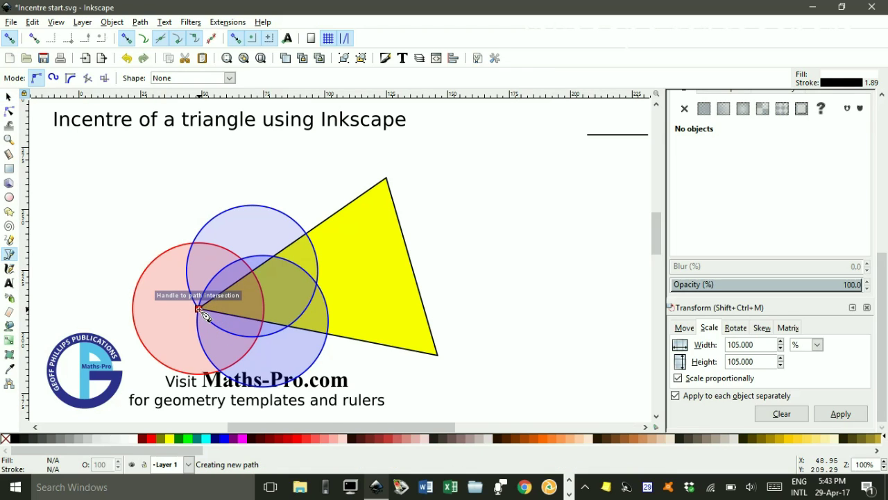
{"action": "left_click", "coordinate": [318, 285]}
{"action": "key", "text": "Return"}
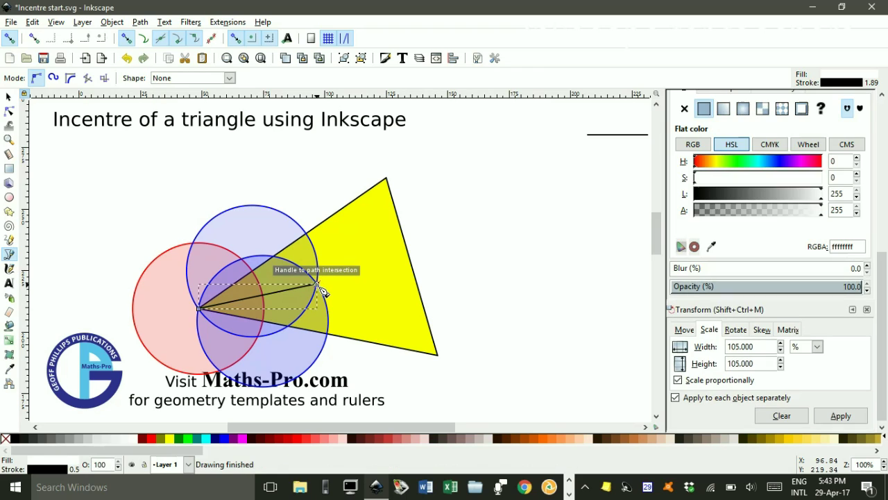
{"action": "left_click", "coordinate": [9, 95]}
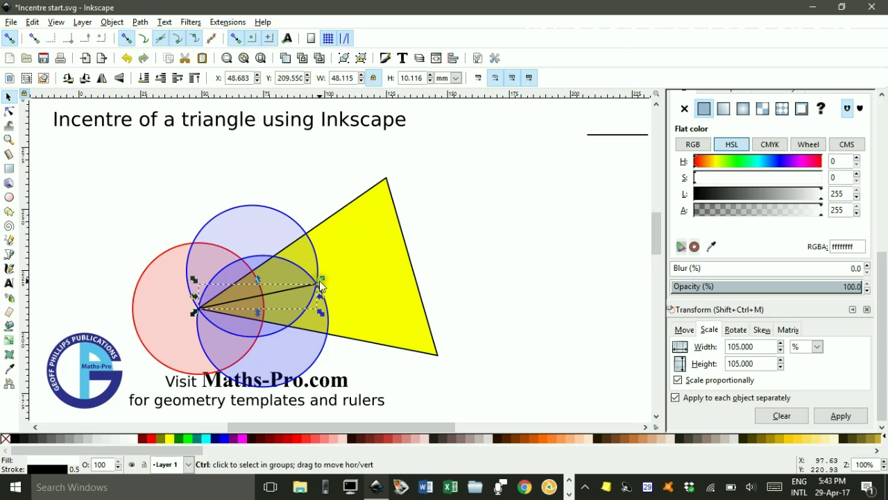
{"action": "left_click_drag", "start_coordinate": [321, 280], "coordinate": [412, 257]}
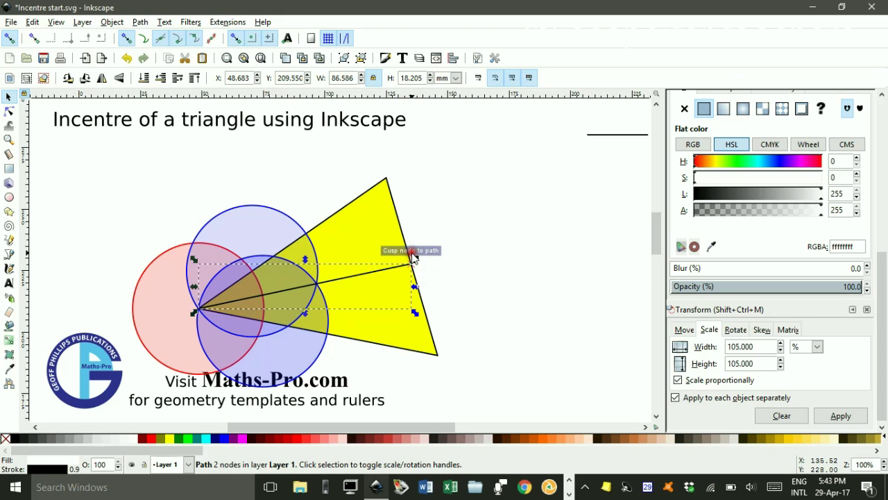
{"action": "left_click", "coordinate": [466, 220]}
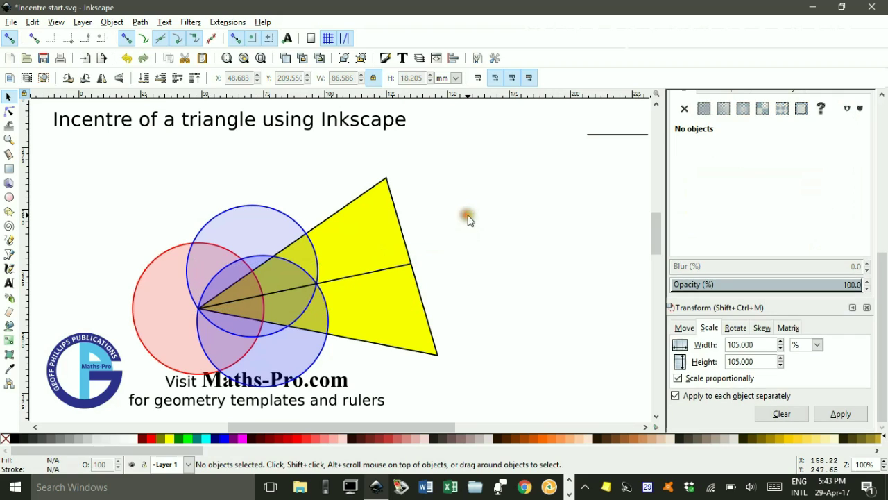
Drag both blue circles and the red circle off the triangle to the right, then zoom in on the bisectors' meeting point.
{"action": "left_click", "coordinate": [159, 319]}
{"action": "key", "text": "ctrl+shift"}
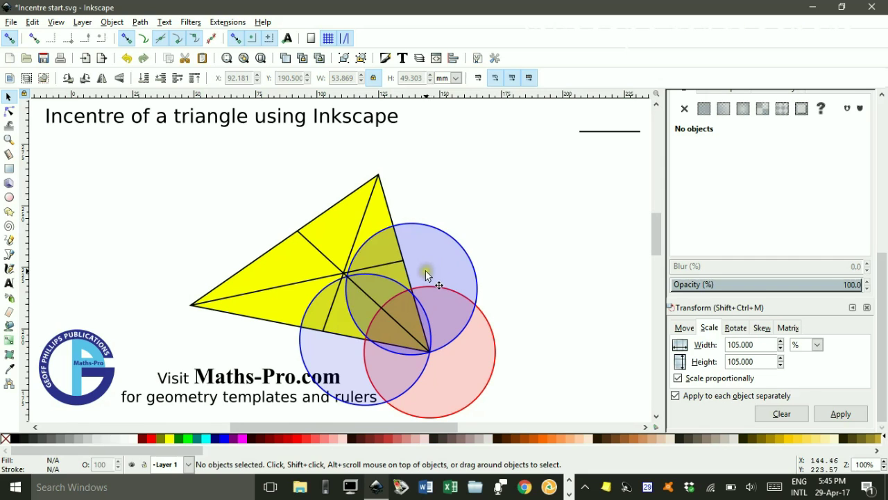
{"action": "mouse_move", "coordinate": [426, 274]}
{"action": "left_mouse_down"}
{"action": "mouse_move", "coordinate": [573, 175]}
{"action": "mouse_move", "coordinate": [569, 182]}
{"action": "left_mouse_up"}
{"action": "left_click_drag", "start_coordinate": [349, 325], "coordinate": [568, 228]}
{"action": "left_click_drag", "start_coordinate": [467, 375], "coordinate": [623, 331]}
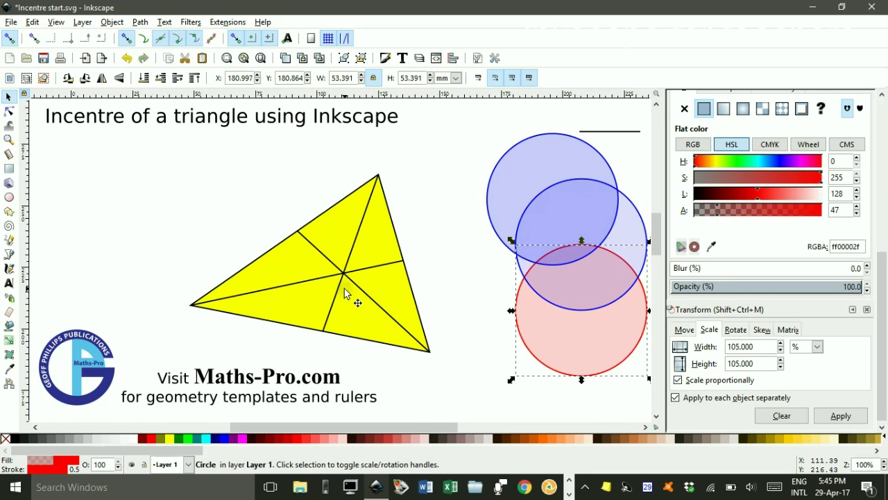
{"action": "scroll", "coordinate": [347, 285], "scroll_direction": "up", "scroll_amount": 5}
{"action": "scroll", "coordinate": [349, 279], "scroll_direction": "down", "scroll_amount": 5}
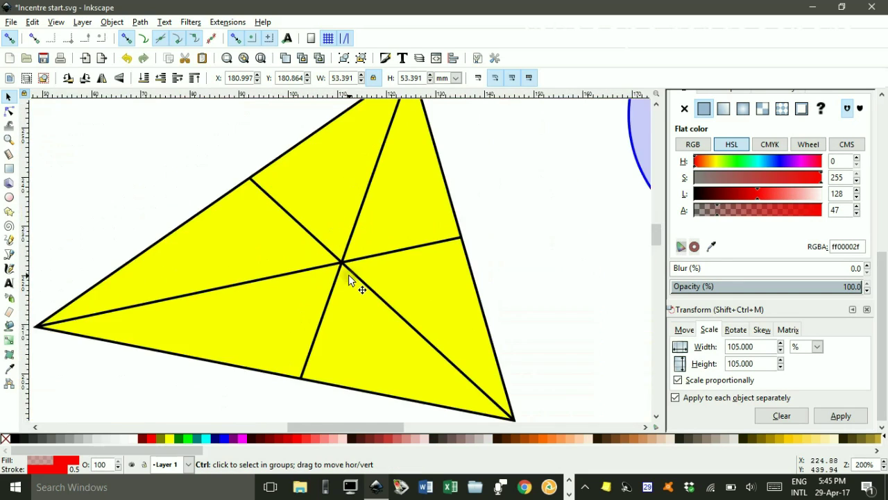
{"action": "scroll", "coordinate": [349, 280], "scroll_direction": "up", "scroll_amount": 1}
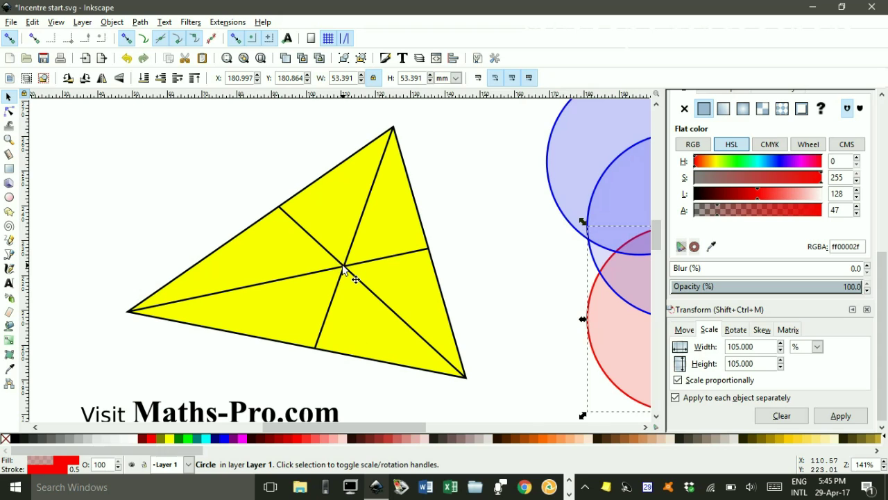
Centre the red circle on the bisectors' intersection and centre both blue circles on the bottom side.
{"action": "left_click_drag", "start_coordinate": [608, 312], "coordinate": [276, 264]}
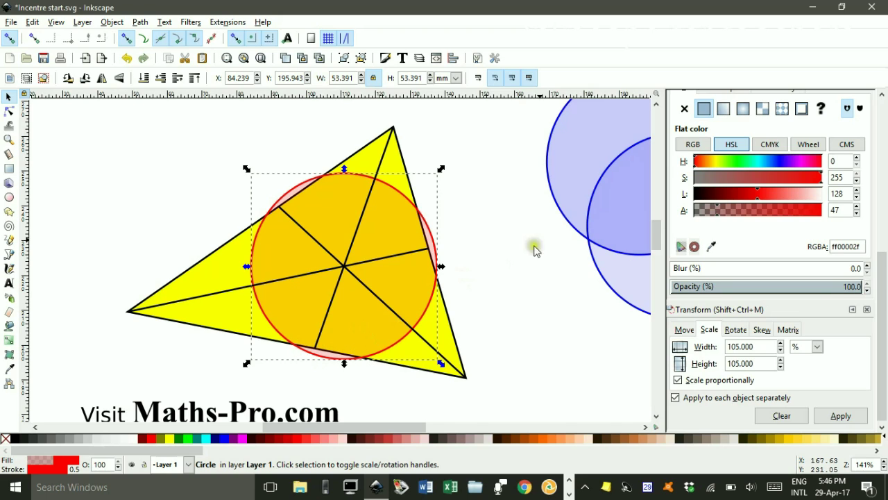
{"action": "left_click_drag", "start_coordinate": [598, 140], "coordinate": [252, 313]}
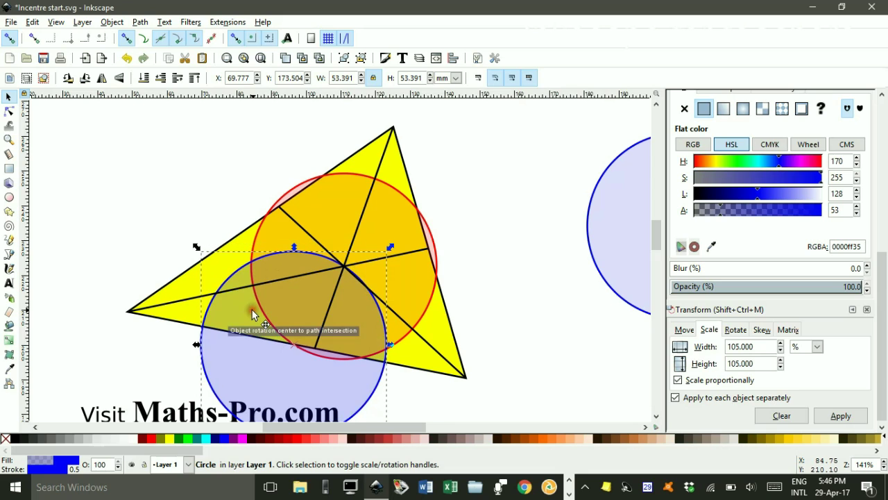
{"action": "left_click_drag", "start_coordinate": [630, 226], "coordinate": [306, 361]}
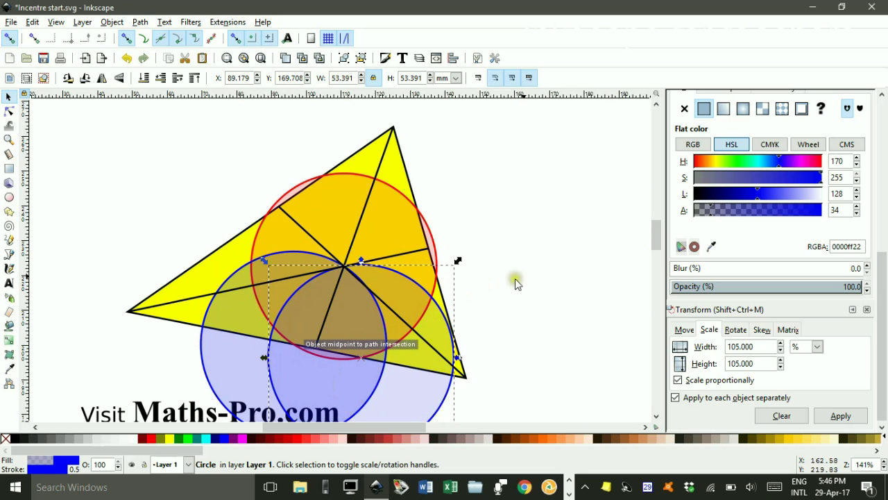
{"action": "left_click", "coordinate": [553, 269]}
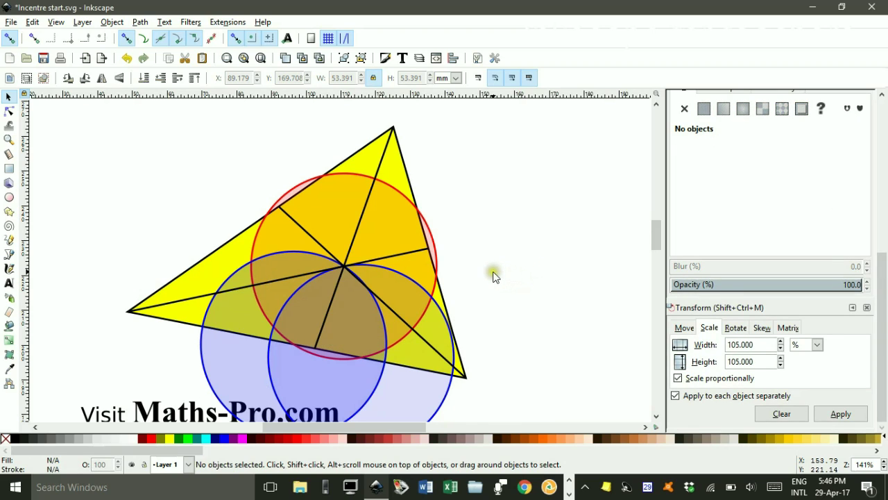
{"action": "left_click", "coordinate": [9, 255]}
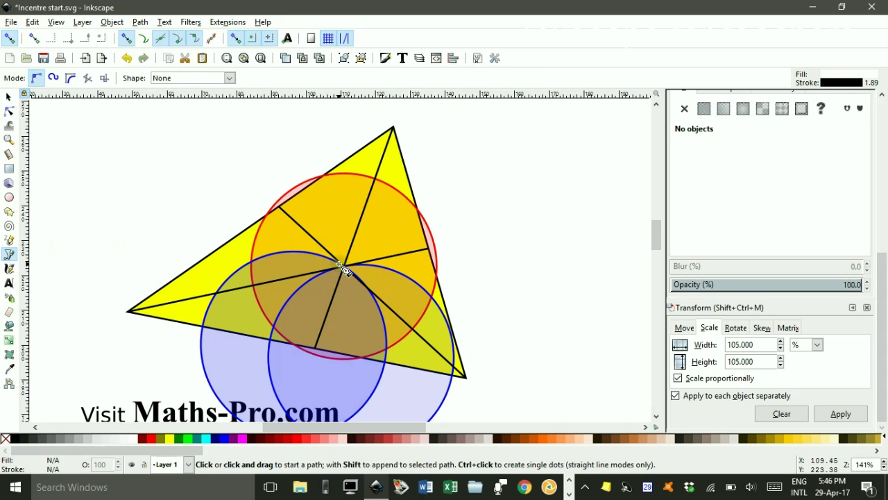
Draw a straight line from the incentre down to the blue circles' lower crossing point.
{"action": "left_click", "coordinate": [345, 268]}
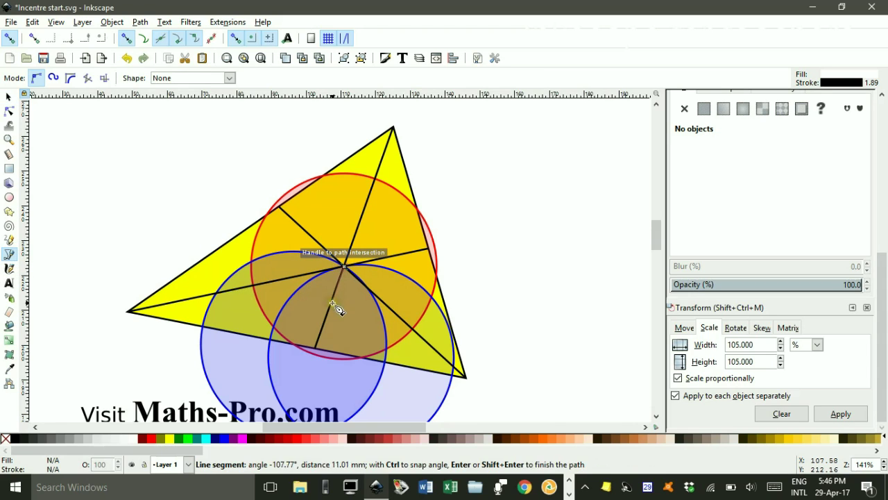
{"action": "scroll", "coordinate": [338, 374], "scroll_direction": "down", "scroll_amount": 3}
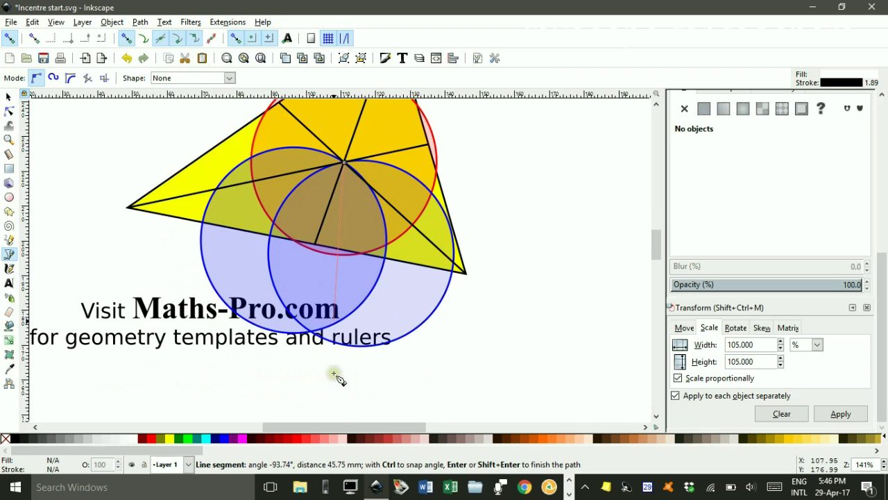
{"action": "left_click", "coordinate": [312, 331]}
{"action": "key", "text": "Return"}
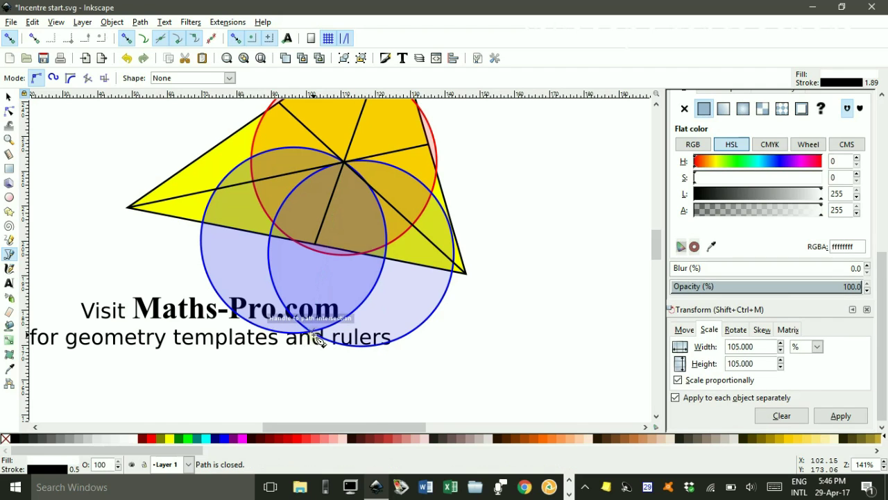
{"action": "left_click", "coordinate": [343, 163]}
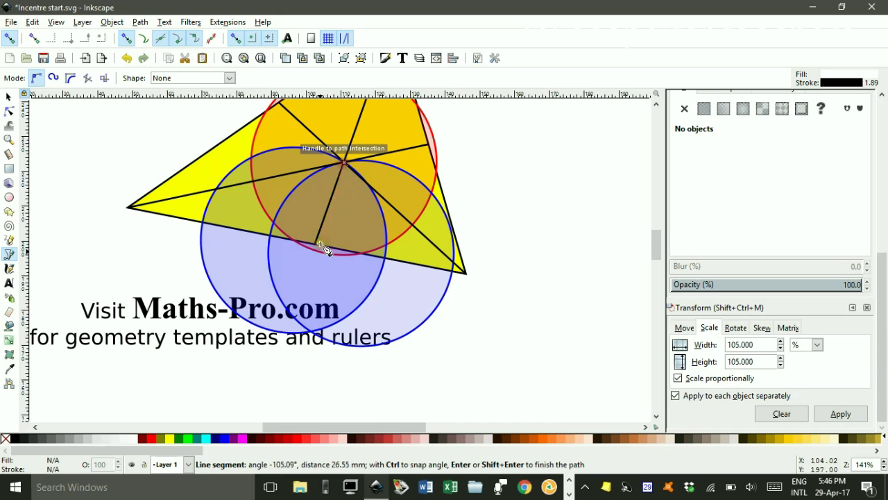
{"action": "left_click", "coordinate": [314, 332]}
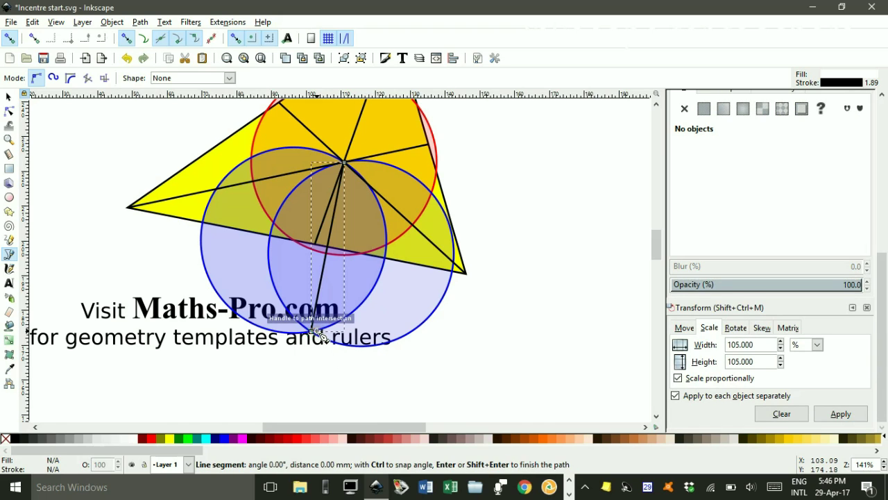
{"action": "key", "text": "Return"}
{"action": "left_click", "coordinate": [7, 98]}
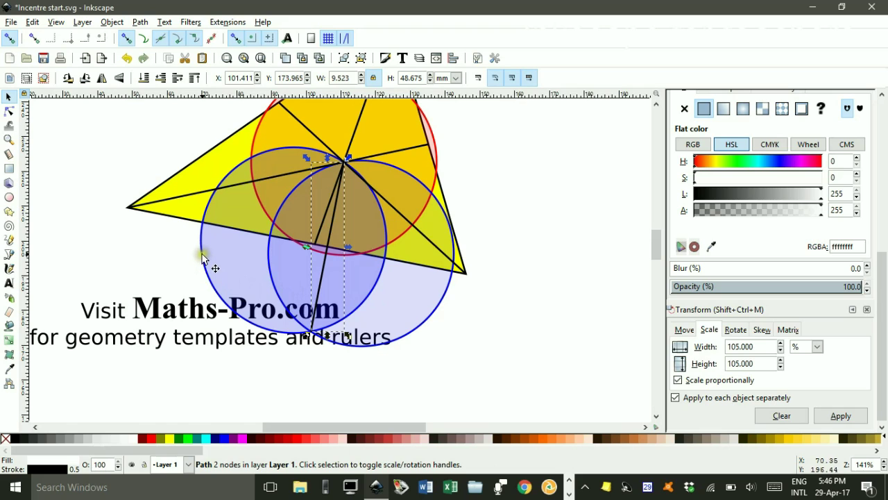
Move both blue circles and the red circle off the triangle to the right.
{"action": "left_click", "coordinate": [91, 125]}
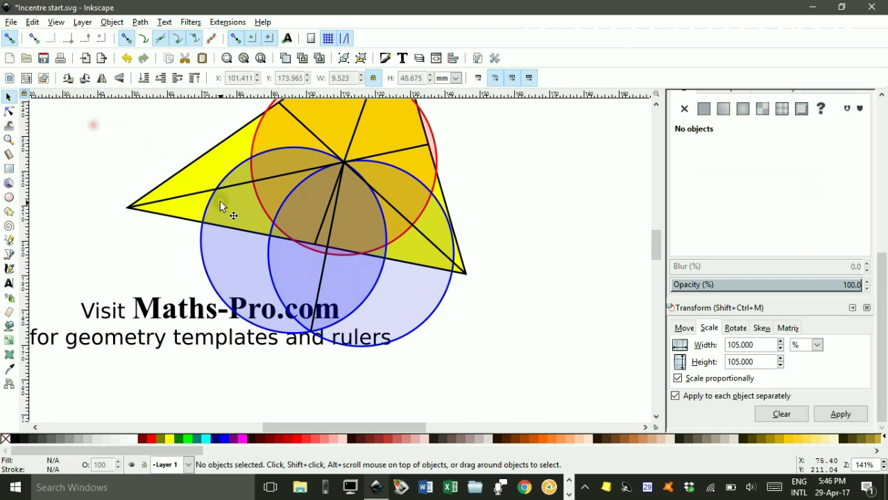
{"action": "left_click_drag", "start_coordinate": [235, 212], "coordinate": [546, 233]}
{"action": "left_click", "coordinate": [392, 288]}
{"action": "left_click_drag", "start_coordinate": [392, 288], "coordinate": [623, 289]}
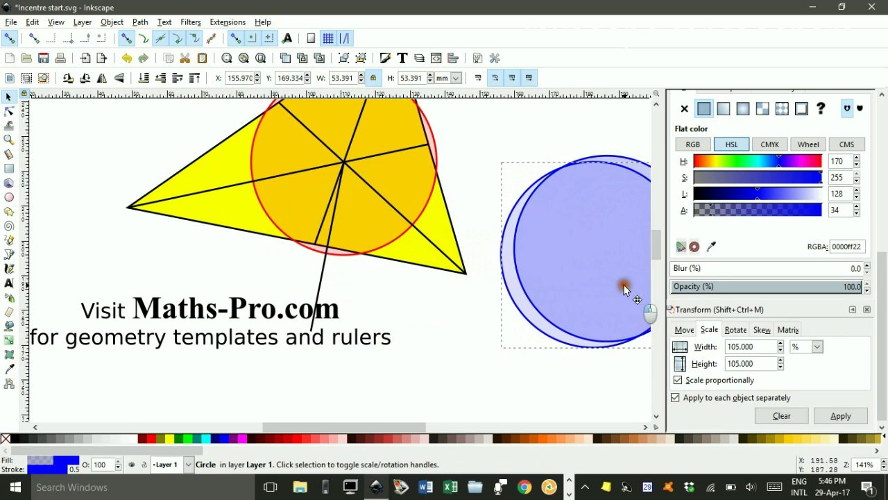
{"action": "left_click", "coordinate": [432, 182]}
{"action": "left_click_drag", "start_coordinate": [432, 182], "coordinate": [656, 220]}
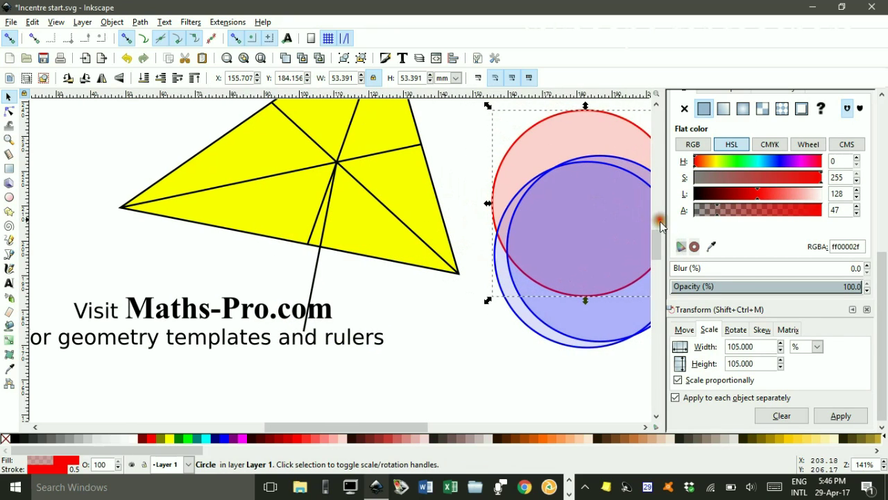
Shorten the perpendicular line so its lower end stops at the triangle's bottom side.
{"action": "left_click", "coordinate": [314, 290]}
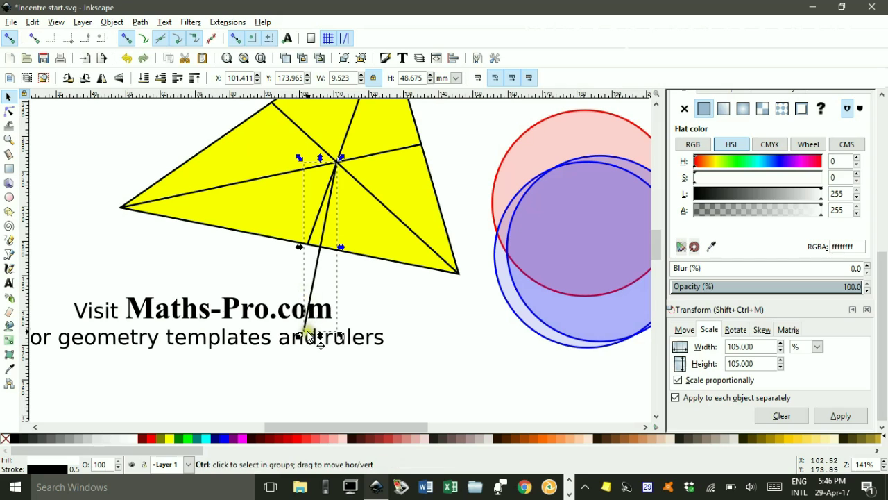
{"action": "left_click_drag", "start_coordinate": [299, 336], "coordinate": [314, 369]}
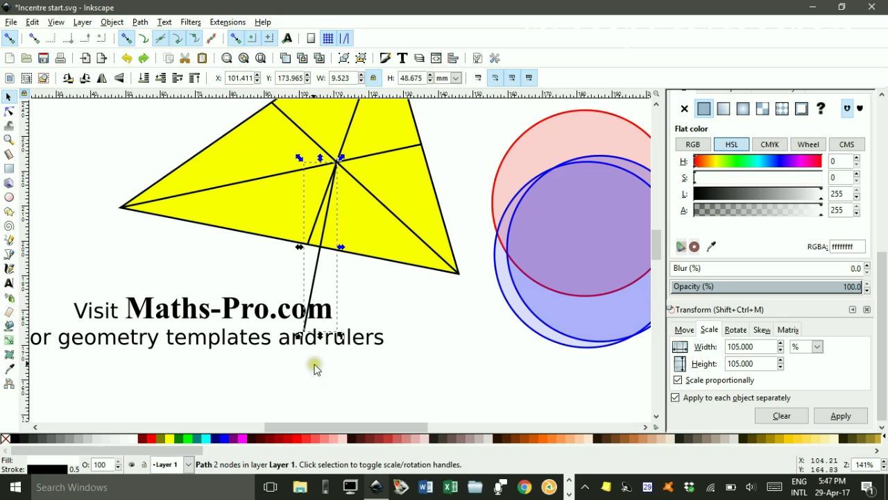
{"action": "left_click_drag", "start_coordinate": [298, 336], "coordinate": [318, 276]}
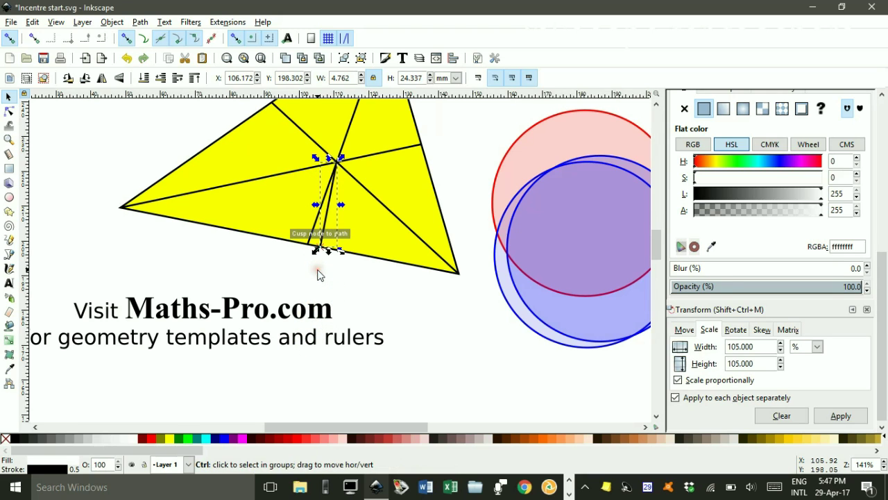
{"action": "left_click", "coordinate": [373, 287]}
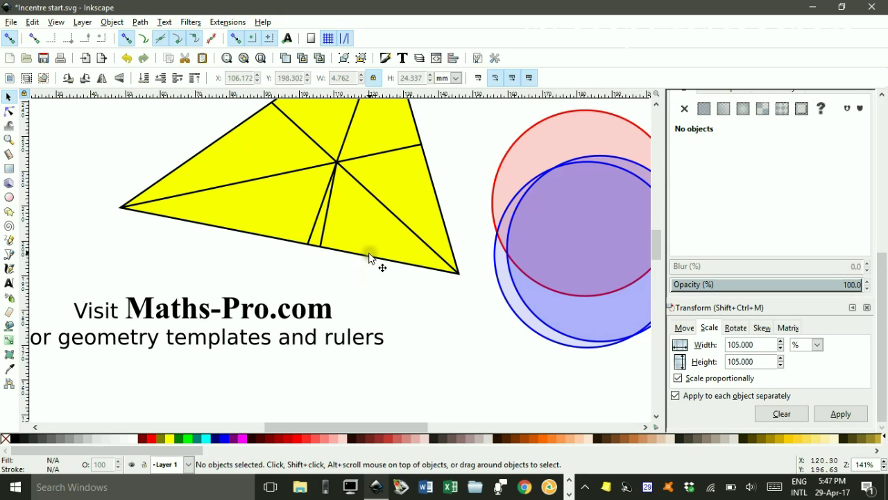
{"action": "scroll", "coordinate": [369, 214], "scroll_direction": "up", "scroll_amount": 4}
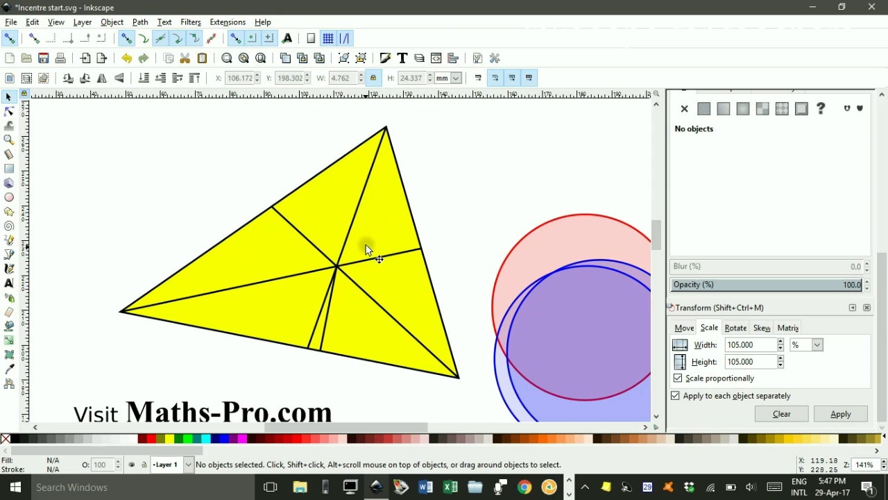
{"action": "left_click", "coordinate": [9, 198]}
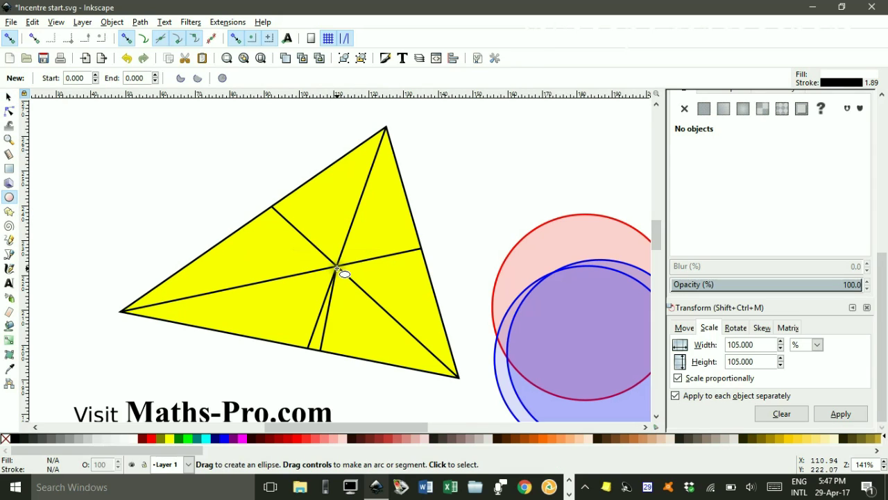
{"action": "left_click_drag", "start_coordinate": [337, 268], "coordinate": [435, 353]}
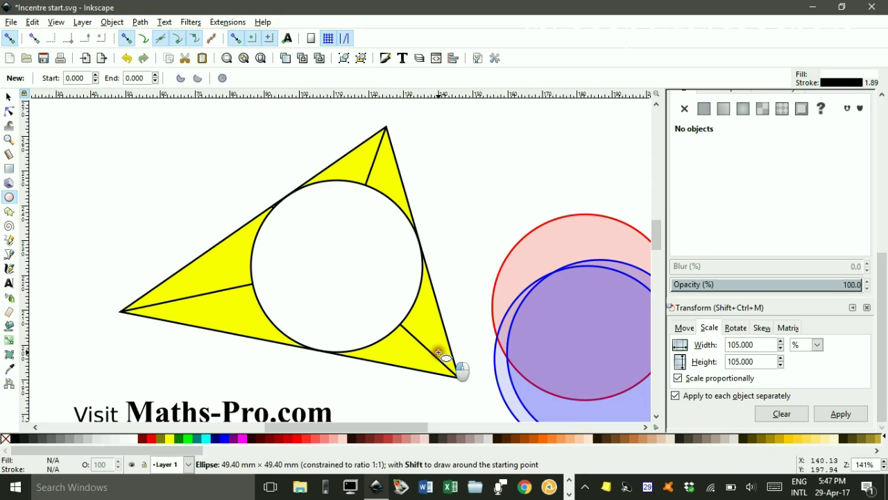
{"action": "mouse_move", "coordinate": [439, 353]}
{"action": "left_mouse_down"}
{"action": "mouse_move", "coordinate": [381, 329]}
{"action": "mouse_move", "coordinate": [378, 306]}
{"action": "left_mouse_up"}
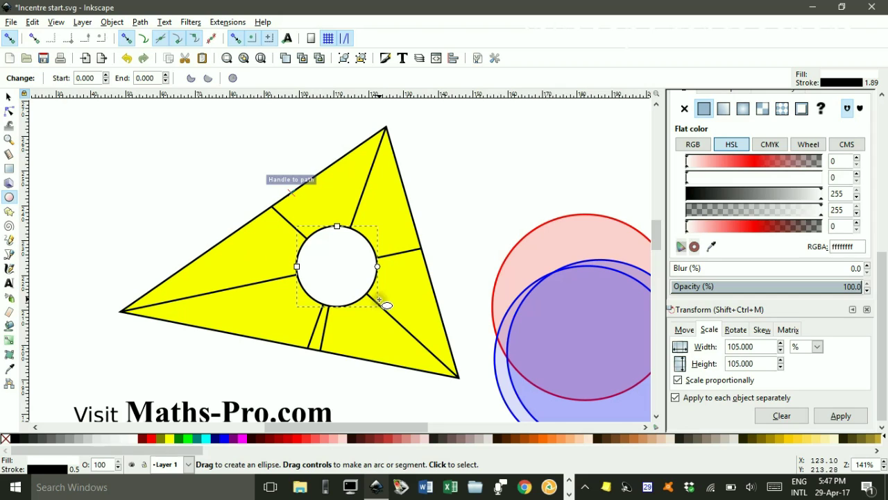
{"action": "key", "text": "ctrl+z"}
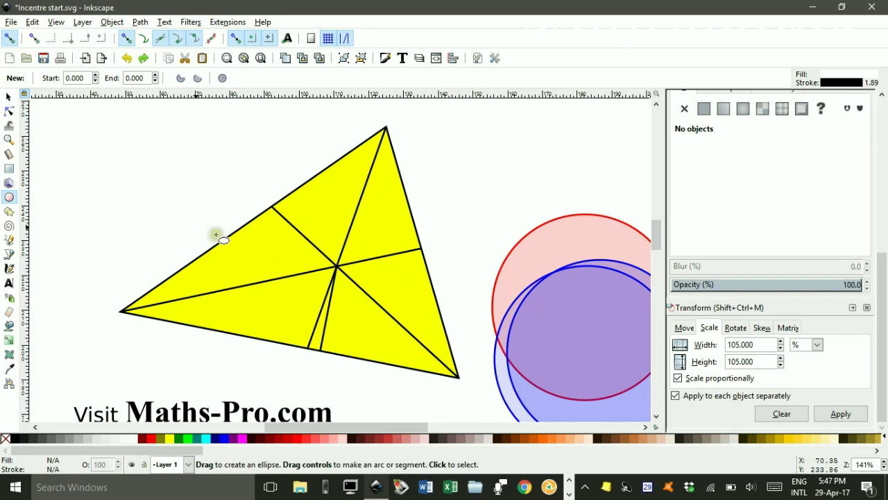
{"action": "left_click", "coordinate": [8, 97]}
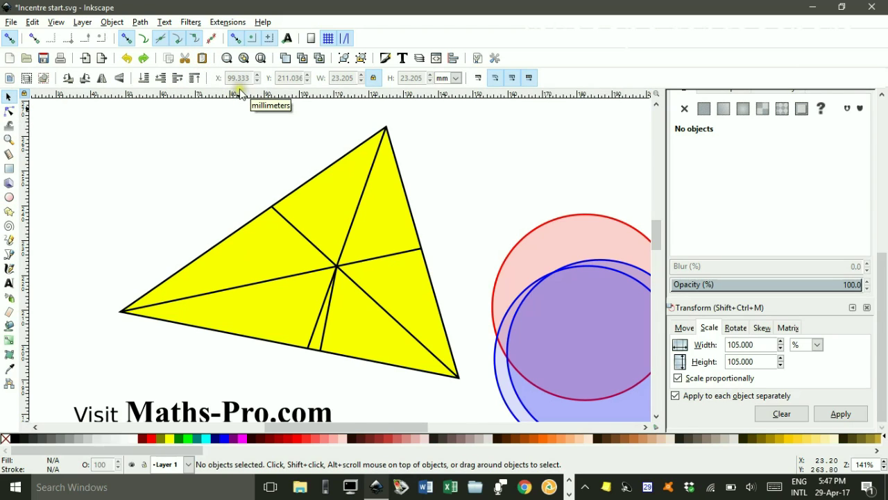
Add a horizontal guide and rotate the short incentre line flat along it, left of the triangle.
{"action": "left_click_drag", "start_coordinate": [236, 92], "coordinate": [233, 202]}
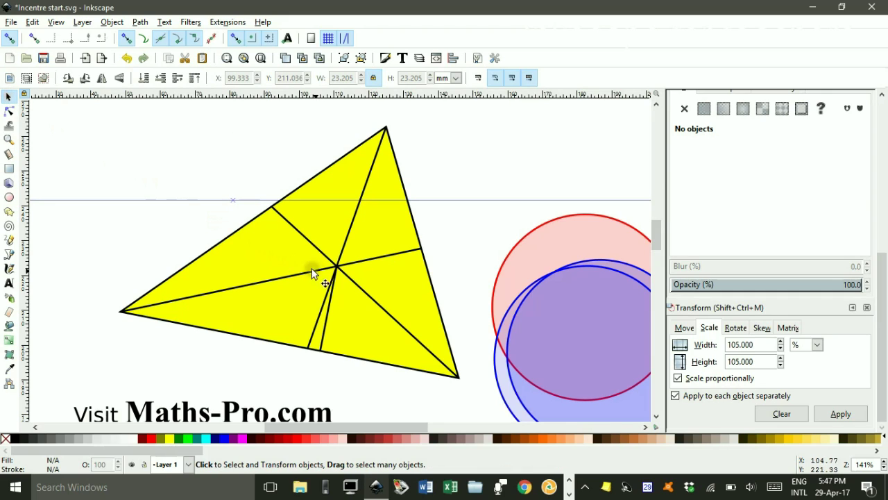
{"action": "left_click_drag", "start_coordinate": [330, 308], "coordinate": [149, 201]}
{"action": "left_click", "coordinate": [164, 138]}
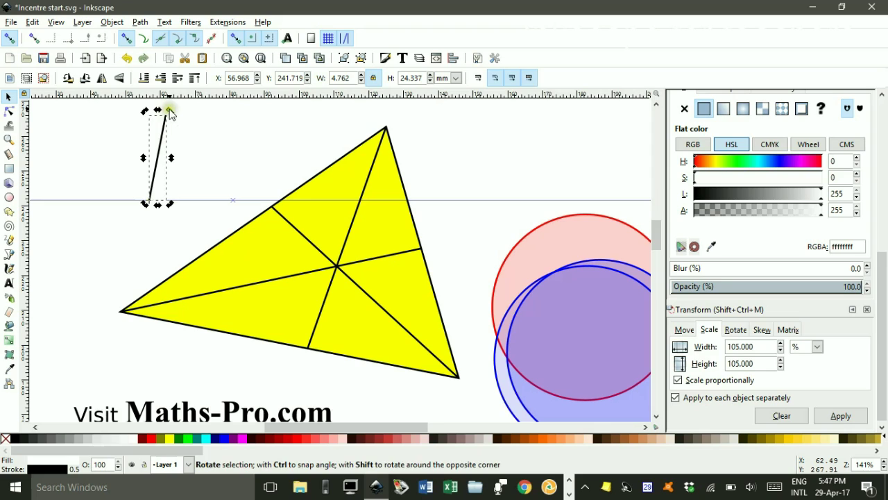
{"action": "left_click_drag", "start_coordinate": [170, 111], "coordinate": [224, 203]}
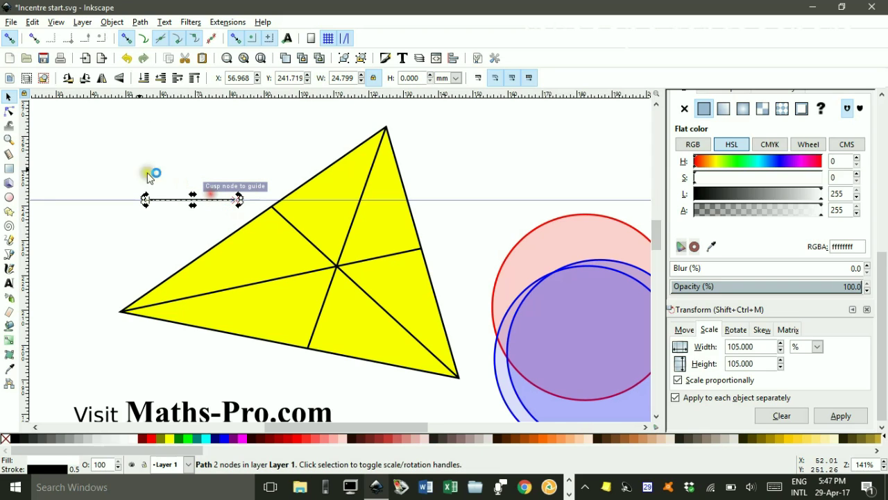
{"action": "left_click", "coordinate": [9, 97]}
{"action": "left_click", "coordinate": [123, 137]}
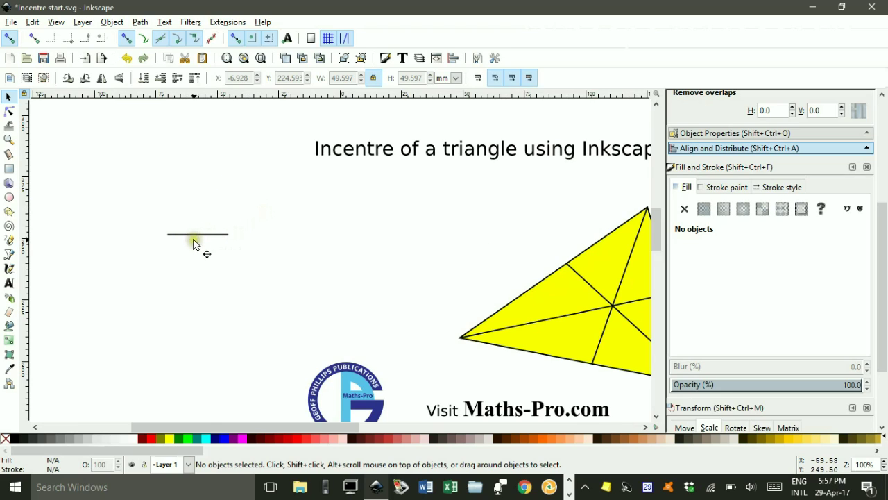
Draw a circle centred on the short line's left end and remove its fill.
{"action": "left_click", "coordinate": [9, 198]}
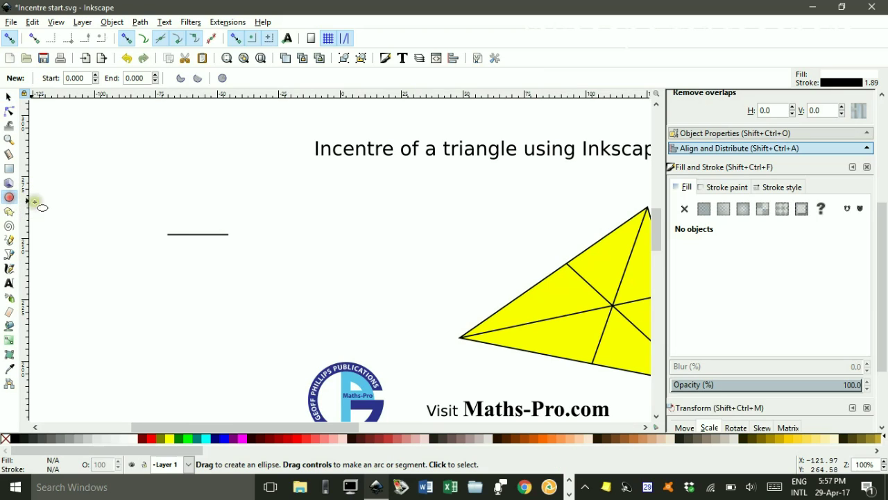
{"action": "left_click", "coordinate": [168, 234]}
{"action": "left_click_drag", "start_coordinate": [168, 235], "coordinate": [205, 272]}
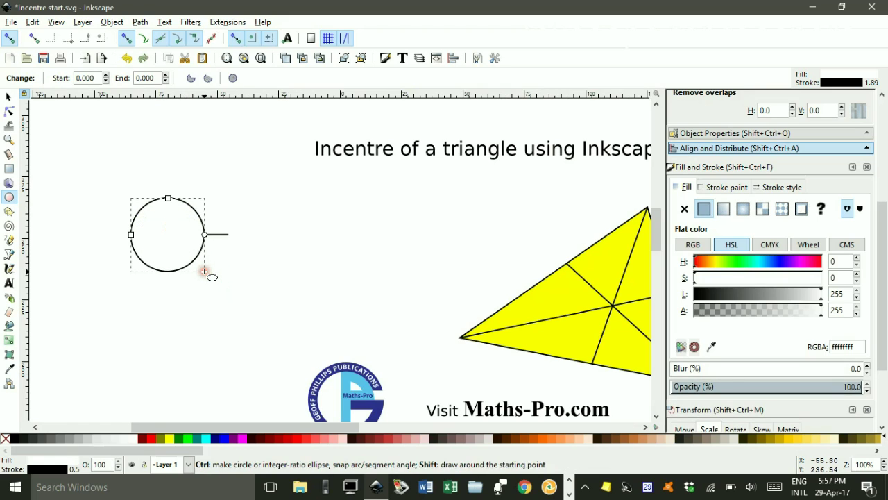
{"action": "left_click", "coordinate": [6, 440]}
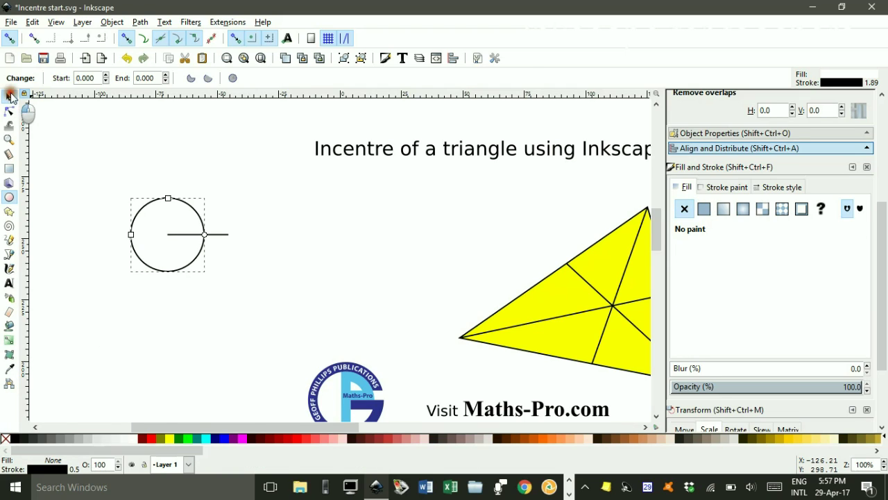
Convert the circle to a path and enlarge it to 49.597 mm, so its edge meets the line's other end.
{"action": "left_click", "coordinate": [8, 96]}
{"action": "left_click", "coordinate": [143, 23]}
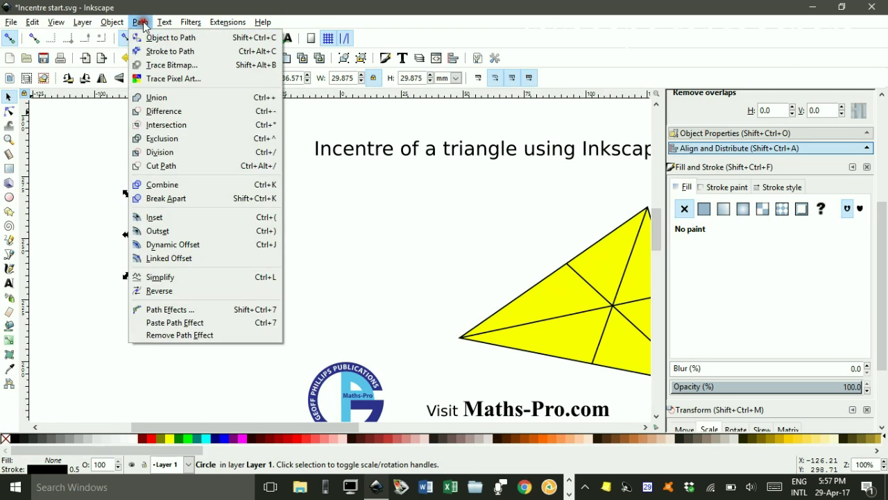
{"action": "left_click", "coordinate": [152, 36]}
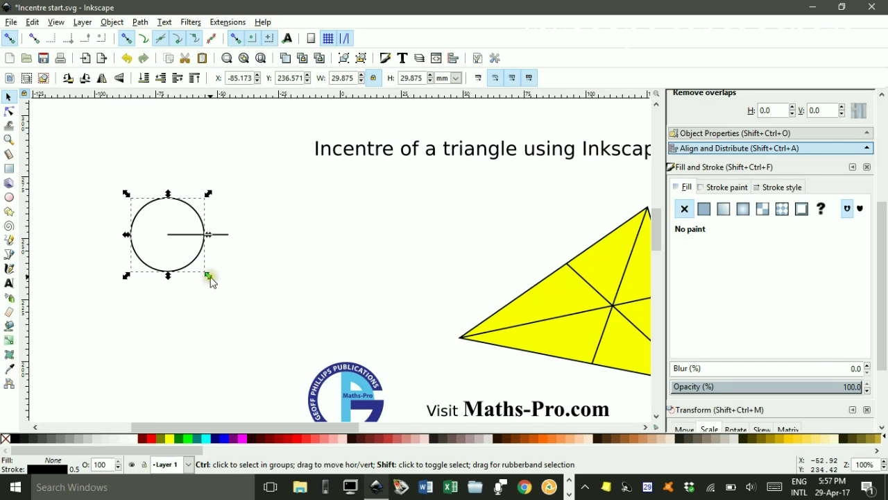
{"action": "left_click_drag", "start_coordinate": [210, 277], "coordinate": [240, 303]}
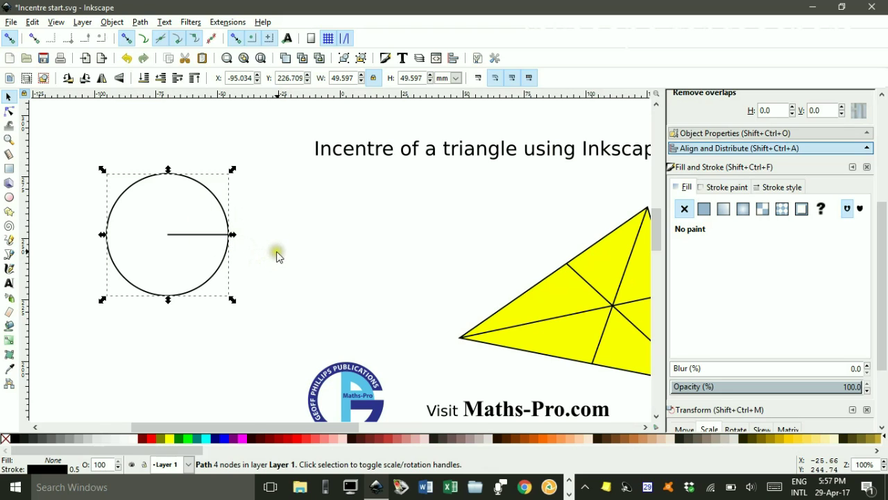
Drag the 49.597 mm circle so its centre snaps to the bisector intersection, inscribed in the yellow triangle.
{"action": "left_click", "coordinate": [287, 217]}
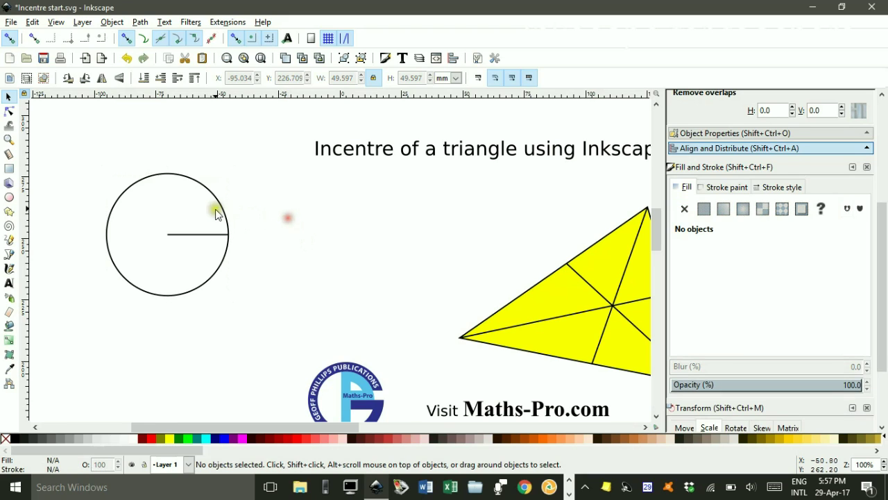
{"action": "left_click_drag", "start_coordinate": [215, 204], "coordinate": [436, 224]}
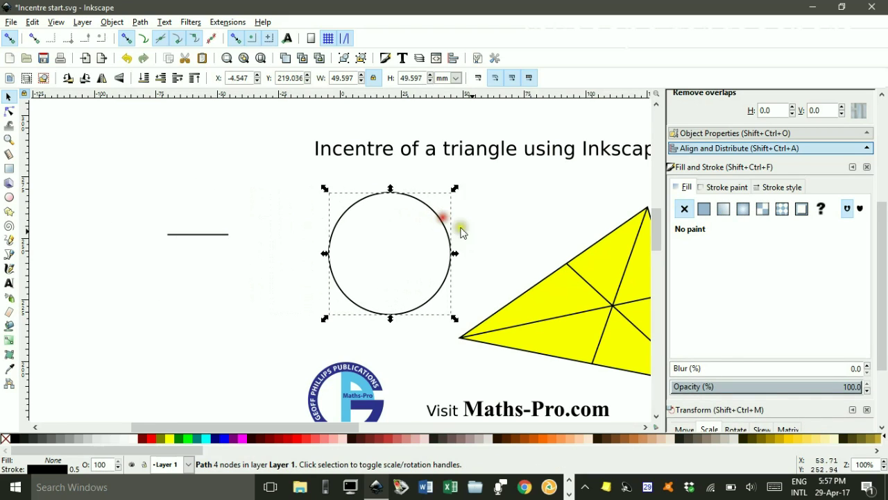
{"action": "scroll", "coordinate": [506, 252], "scroll_direction": "right", "scroll_amount": 2}
{"action": "left_click_drag", "start_coordinate": [506, 251], "coordinate": [286, 222]}
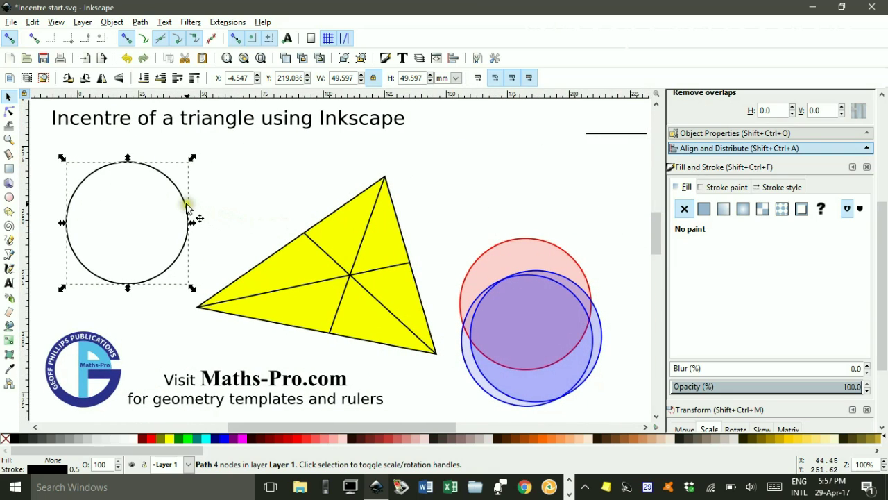
{"action": "left_click_drag", "start_coordinate": [188, 208], "coordinate": [412, 263]}
{"action": "left_click", "coordinate": [457, 202]}
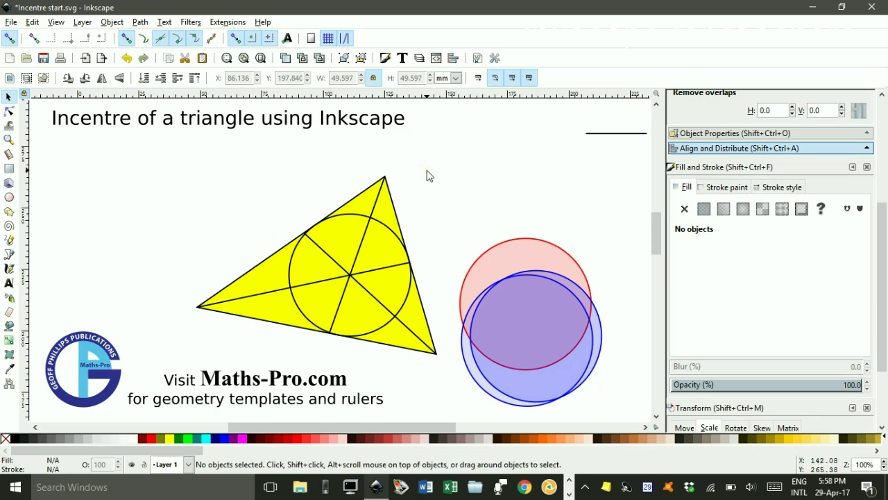
{"action": "left_click", "coordinate": [440, 177]}
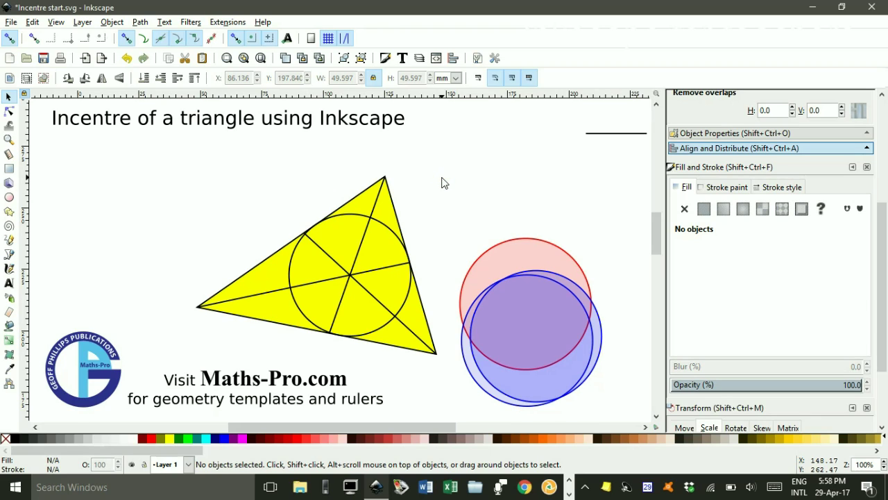